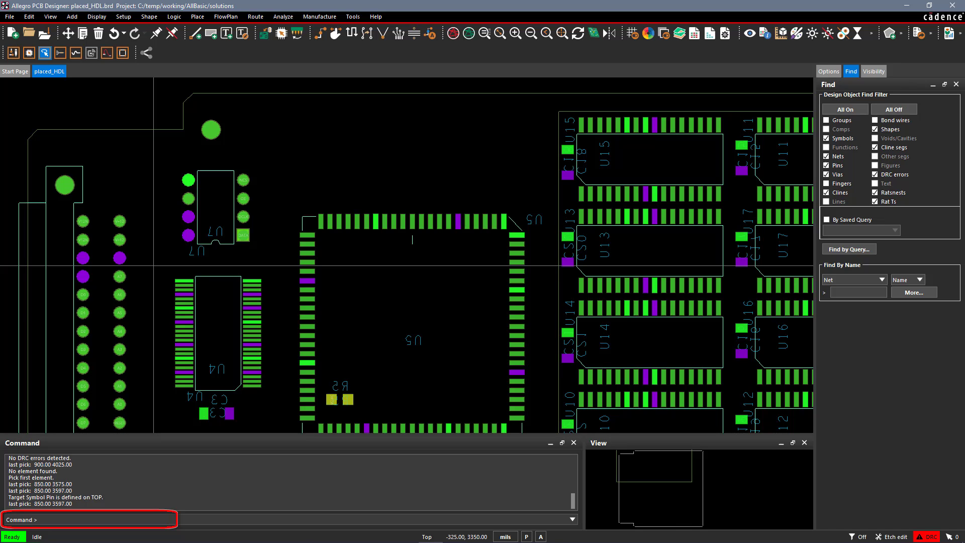
List the currently defined aliases on the command line and close the list.
left_click(58, 520)
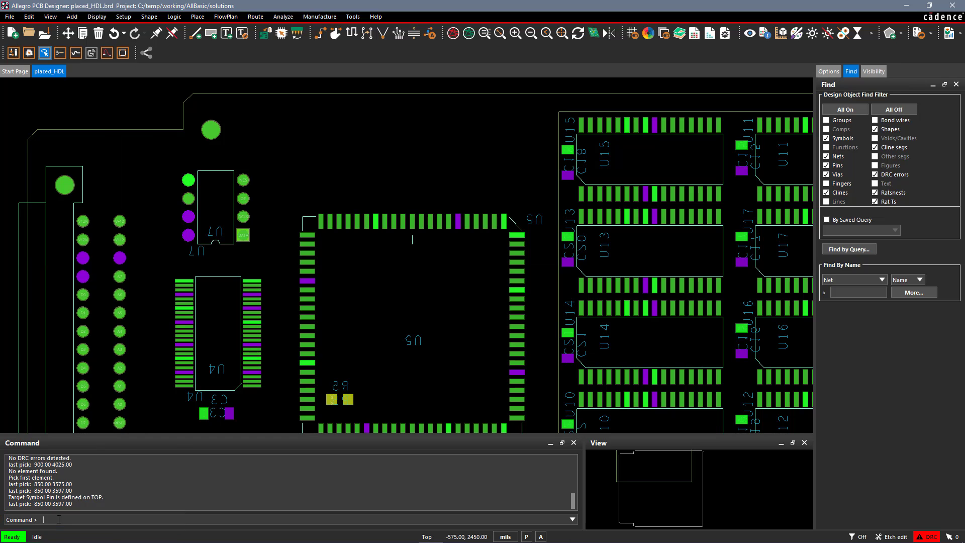
type("alias")
key("Return")
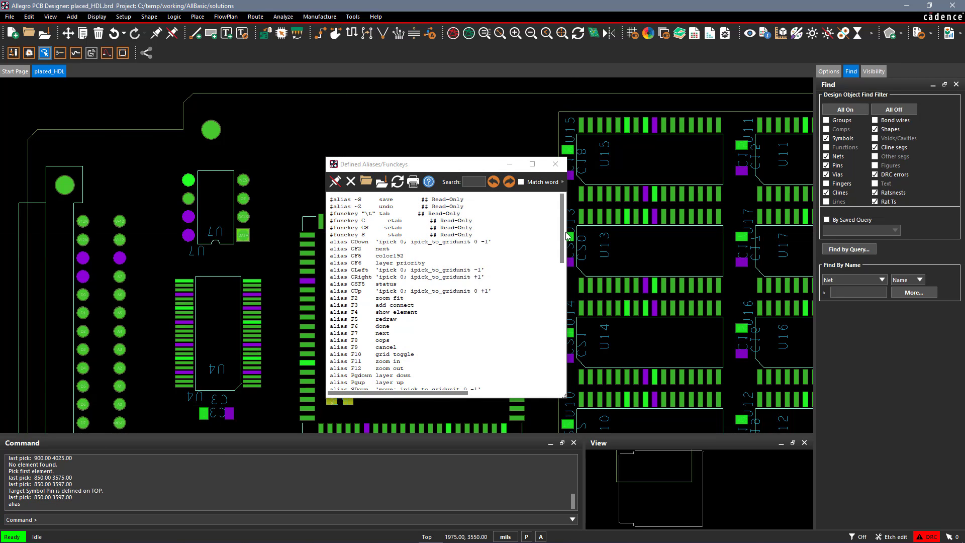
left_click_drag(563, 236, 565, 251)
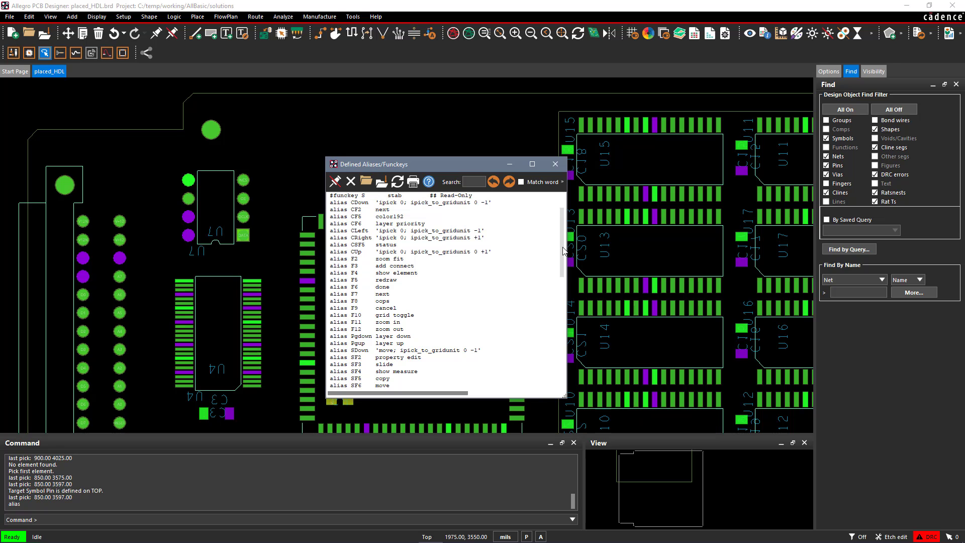
left_click_drag(562, 251, 556, 378)
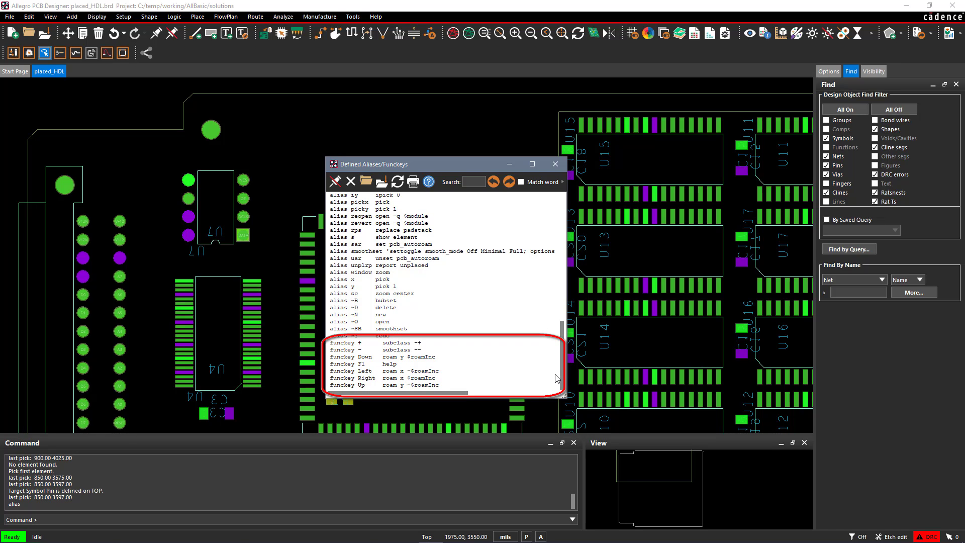
left_click(557, 170)
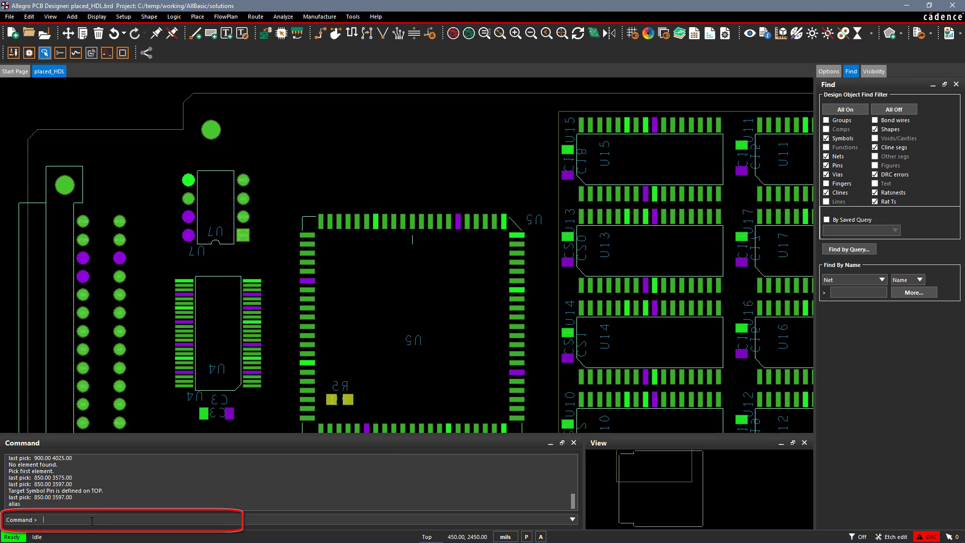
type("alias s")
type("show el")
type("ement")
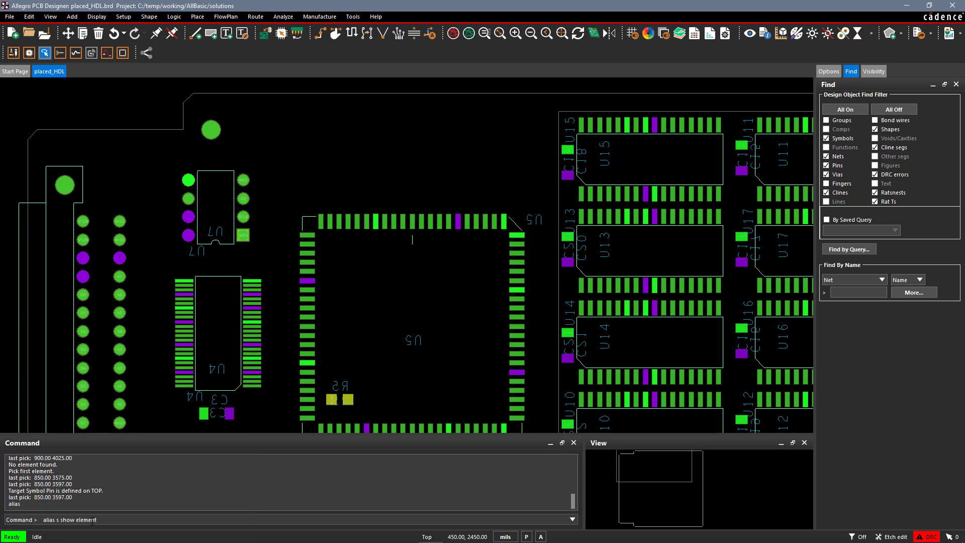
Define alias s for show element, then run show element via the new s alias.
key("Return")
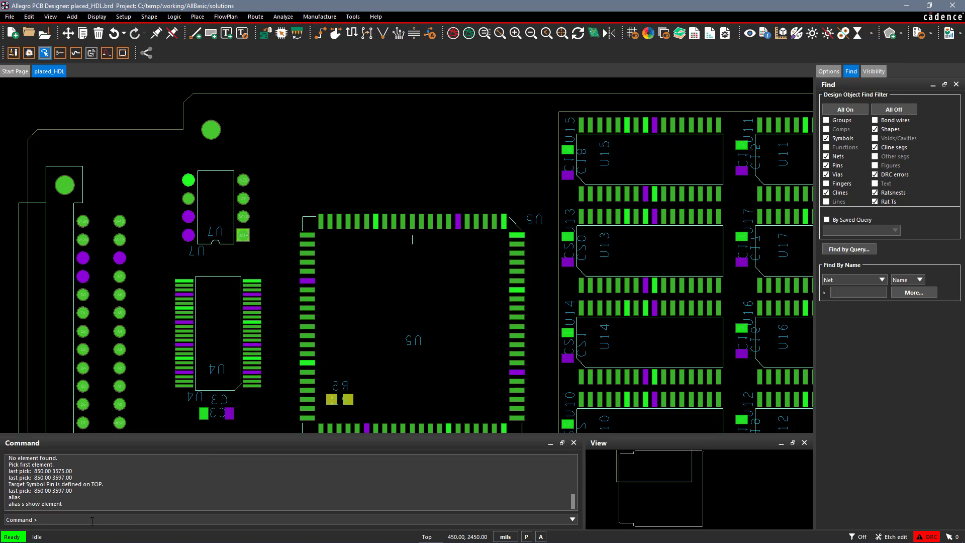
type("s")
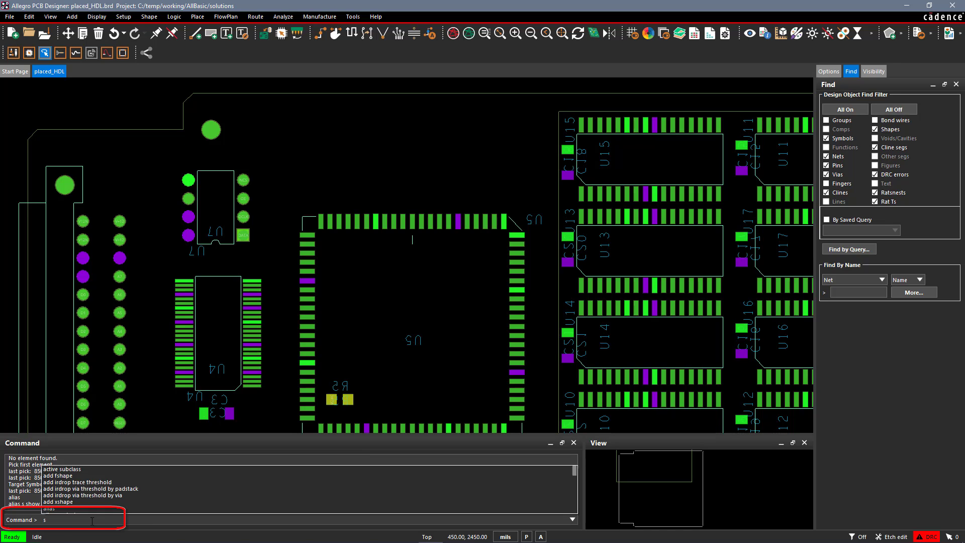
key("Return")
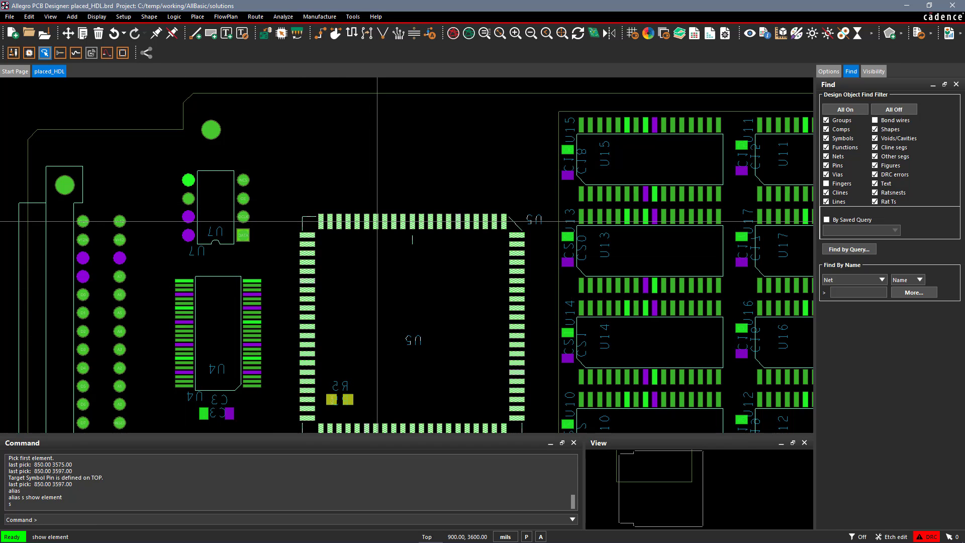
Show the element report for component U5, then end the command with Done.
left_click(377, 223)
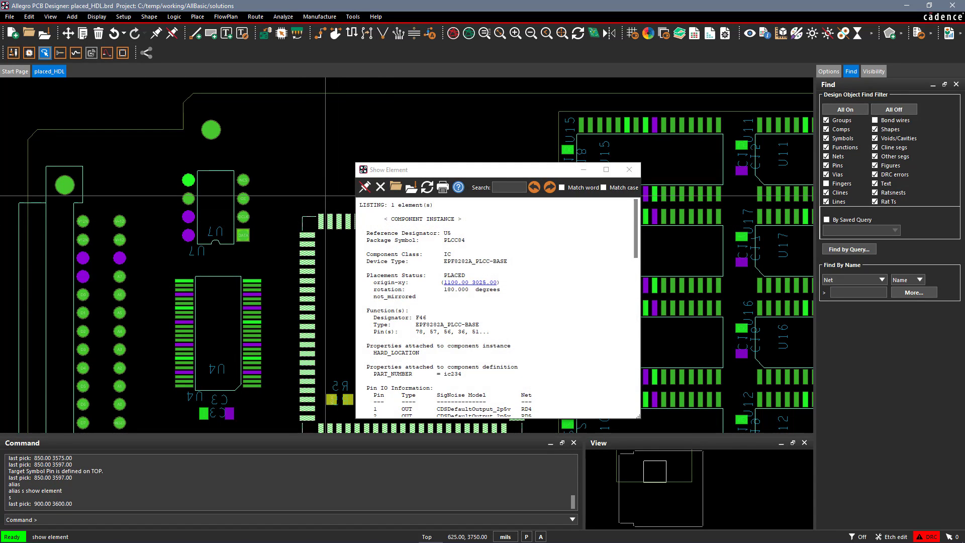
right_click(318, 176)
left_click(331, 183)
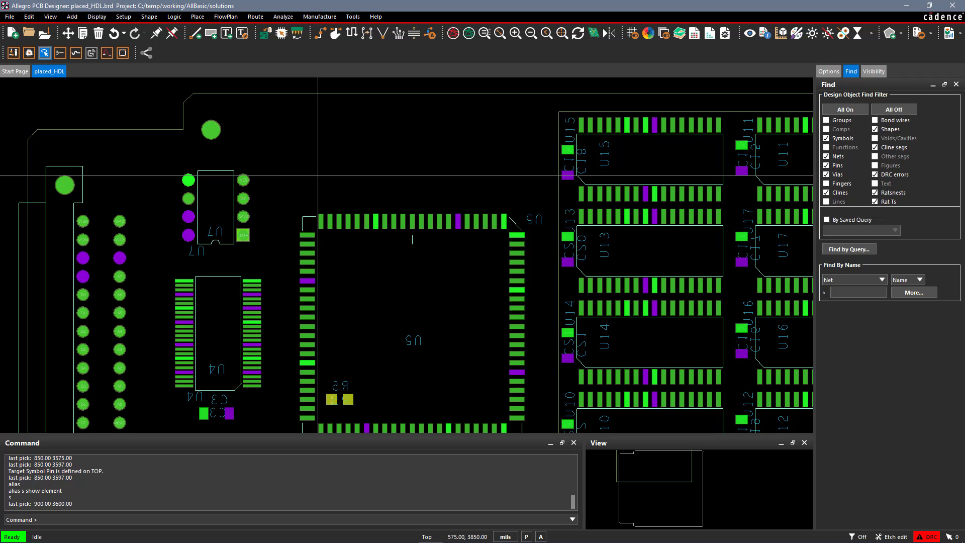
Start Add Connect from a U5 pin while recording script 'junk', routing up and adding a via.
left_click(320, 34)
left_click(374, 220)
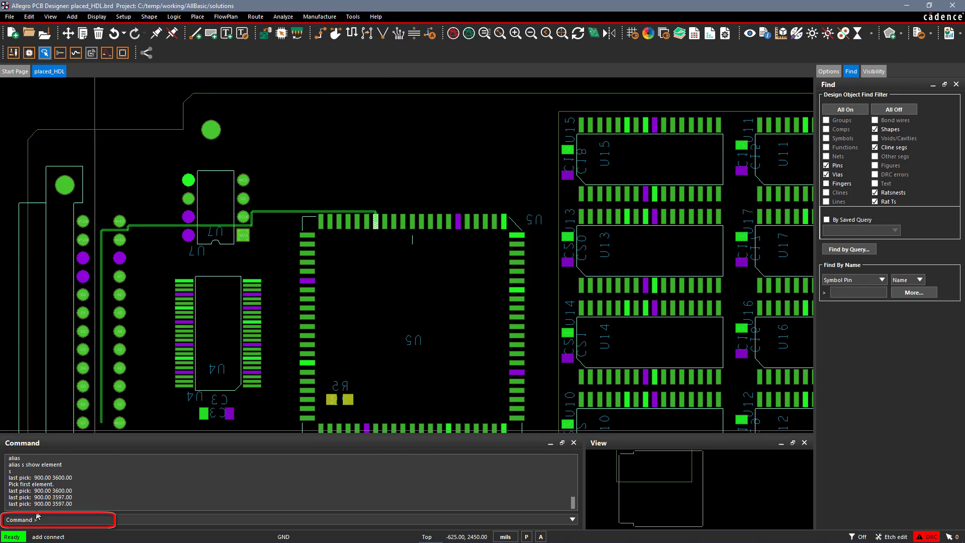
type("recor")
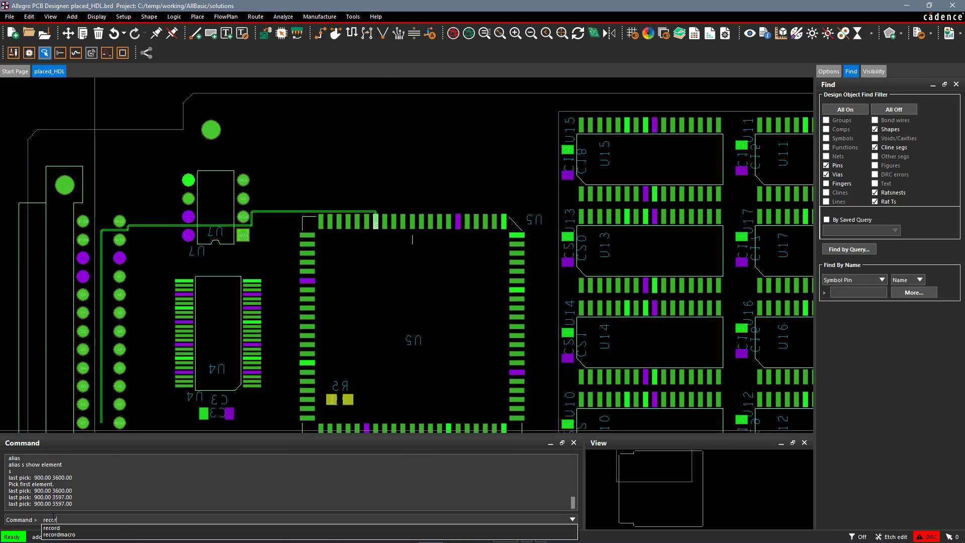
type("d junk")
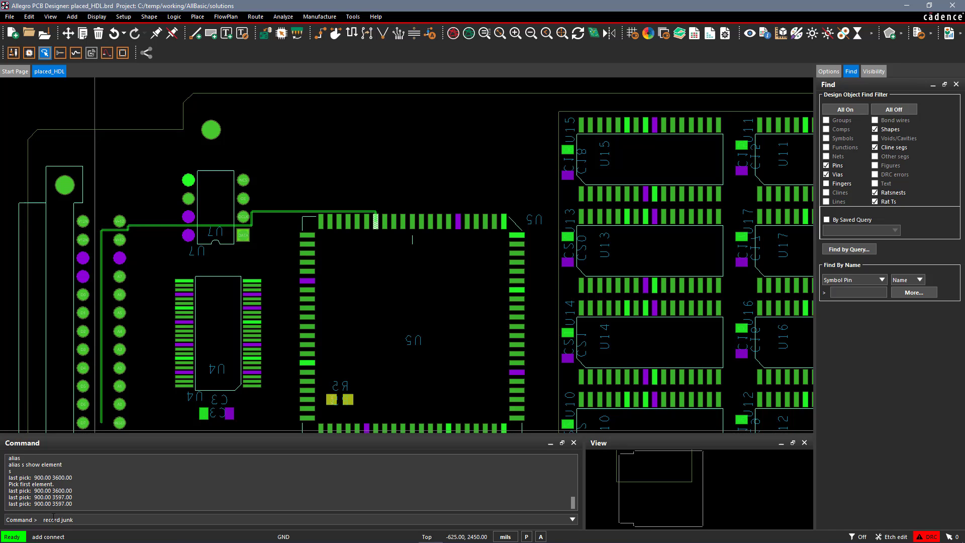
key("Return")
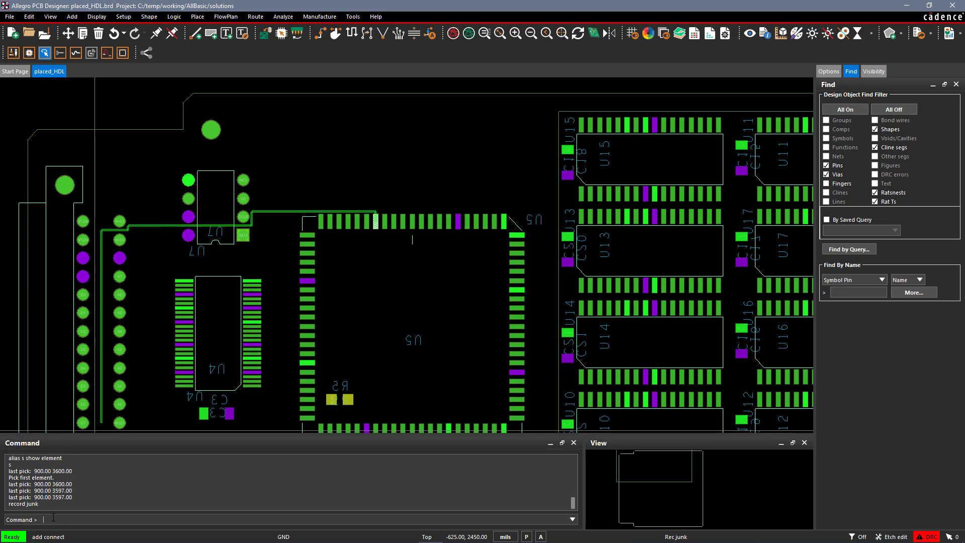
left_click(376, 221)
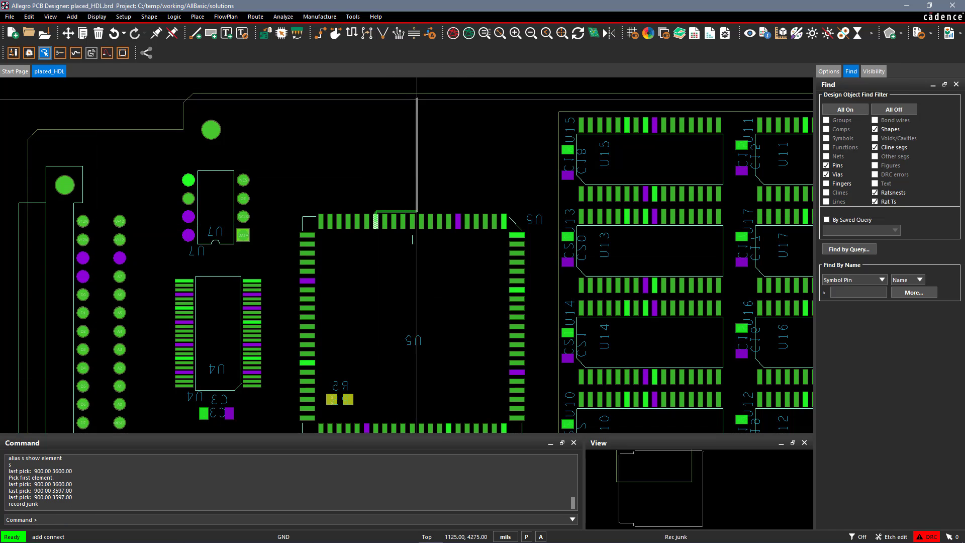
left_click(412, 147)
right_click(411, 147)
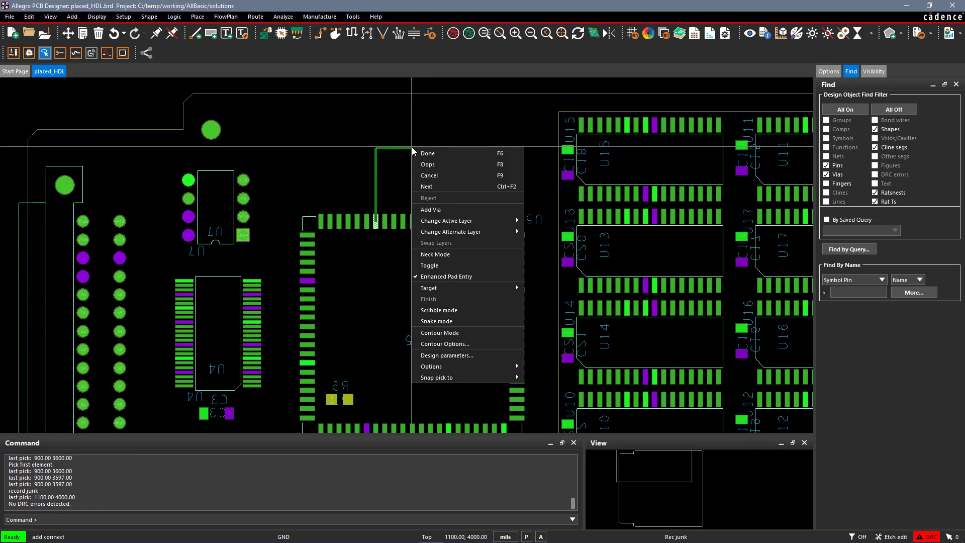
left_click(429, 209)
type("stop")
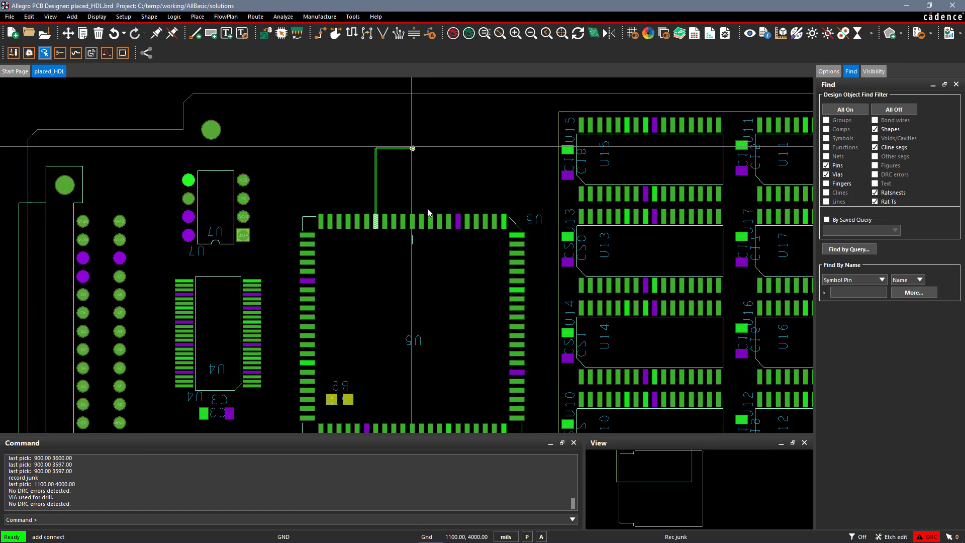
Stop the script recording and cancel the unfinished trace.
key("Return")
right_click(413, 149)
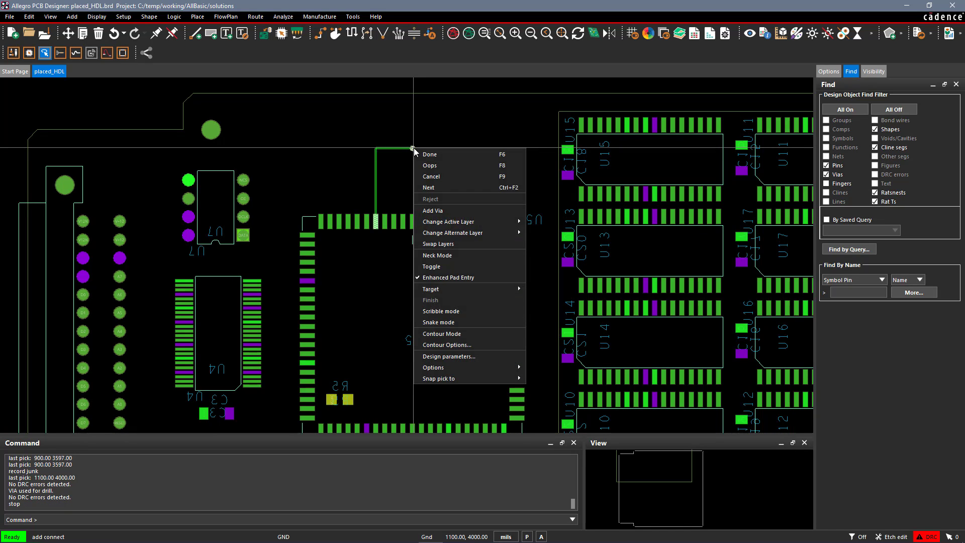
left_click(431, 176)
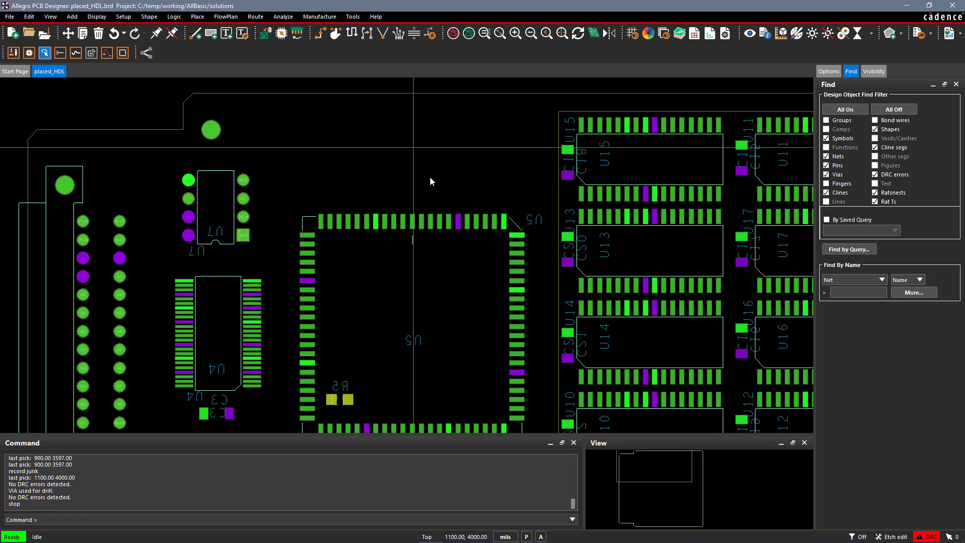
left_click(7, 17)
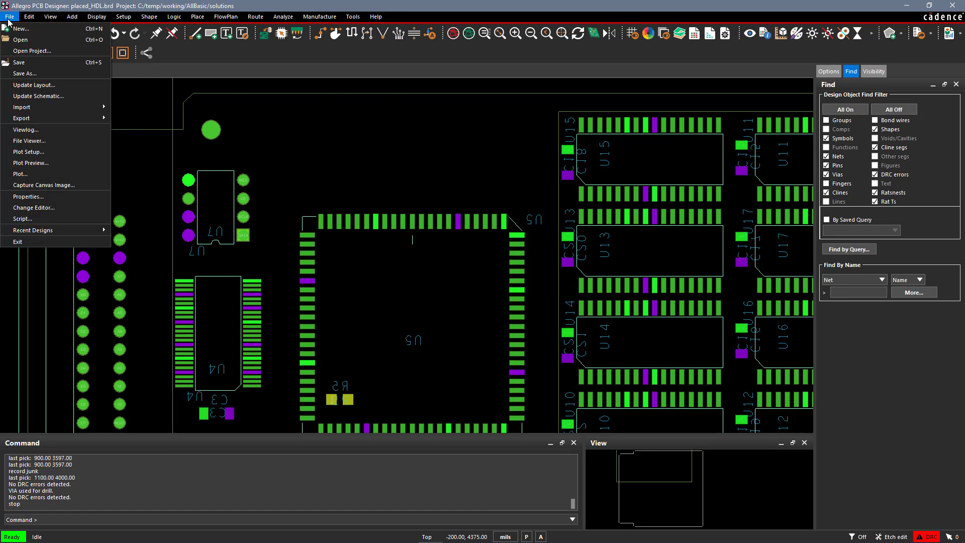
left_click(32, 141)
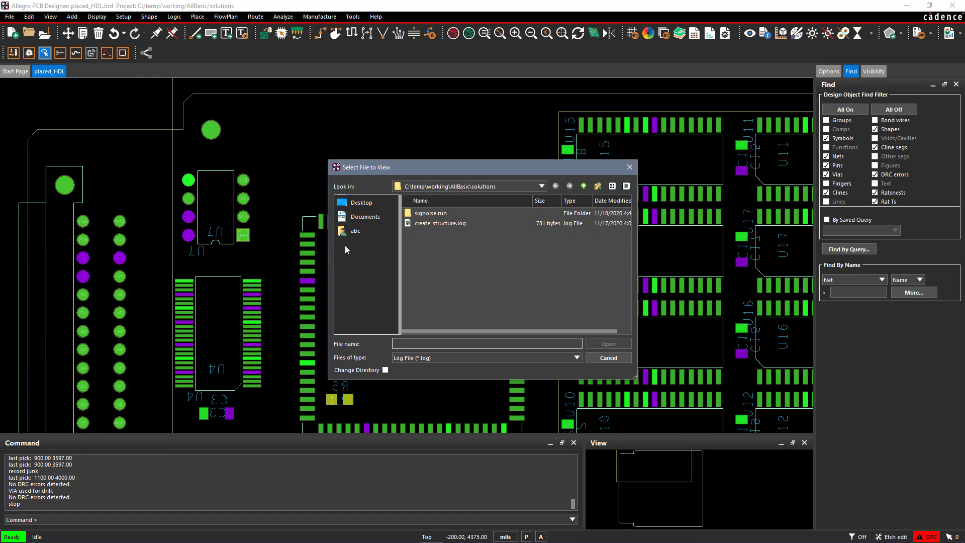
left_click(575, 357)
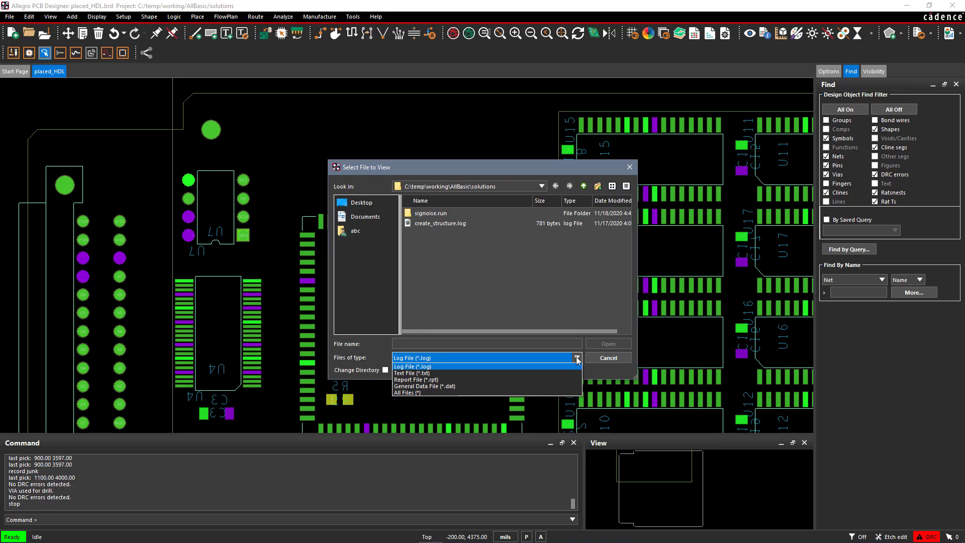
left_click(462, 392)
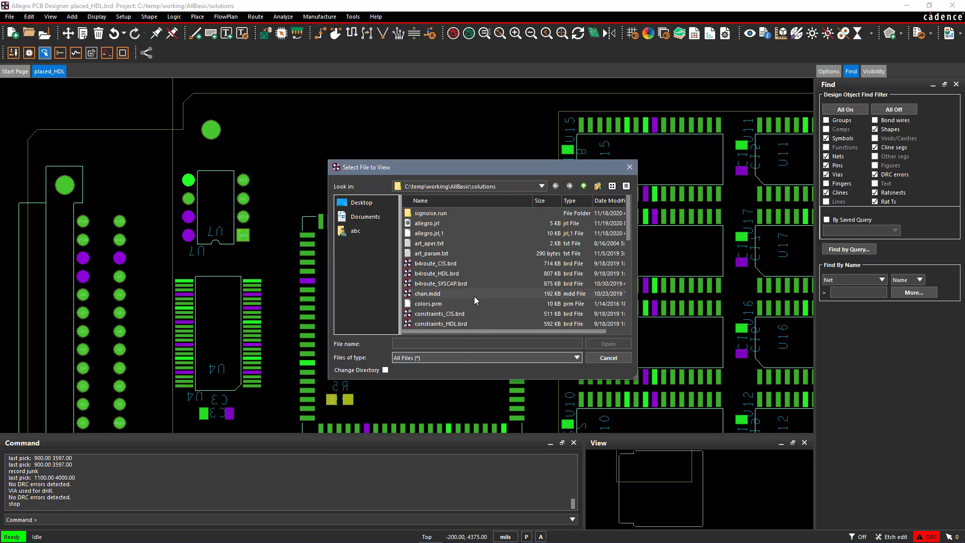
scroll(474, 296, "down", 5)
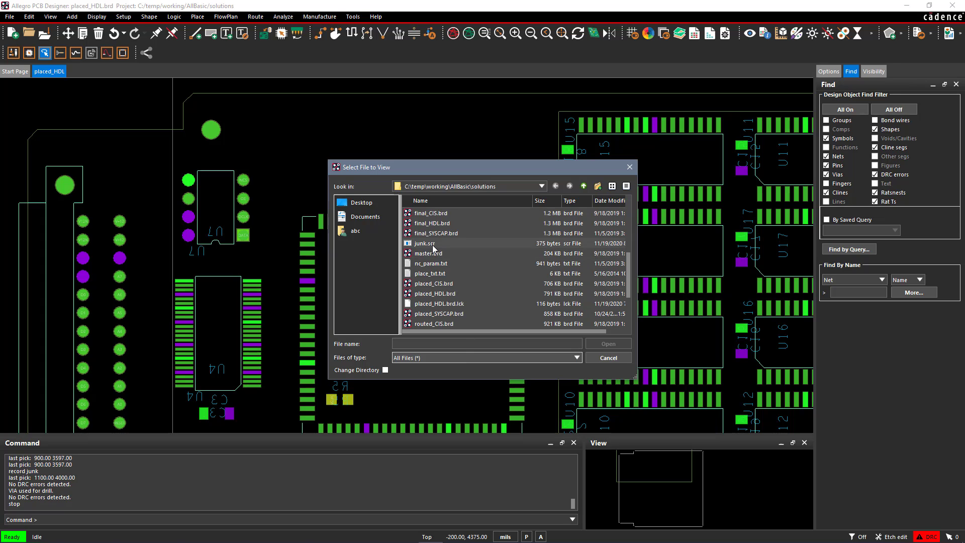
left_click(433, 244)
left_click(603, 344)
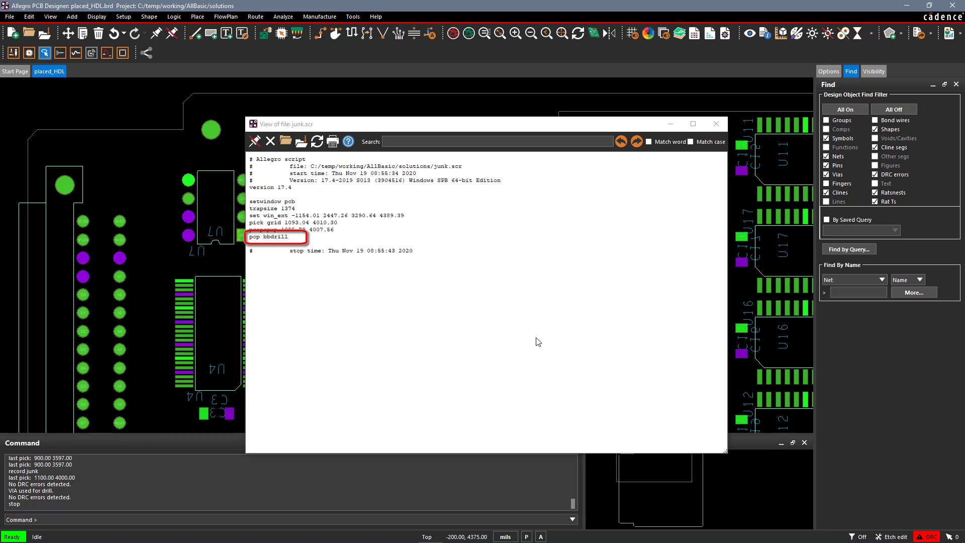
left_click(715, 125)
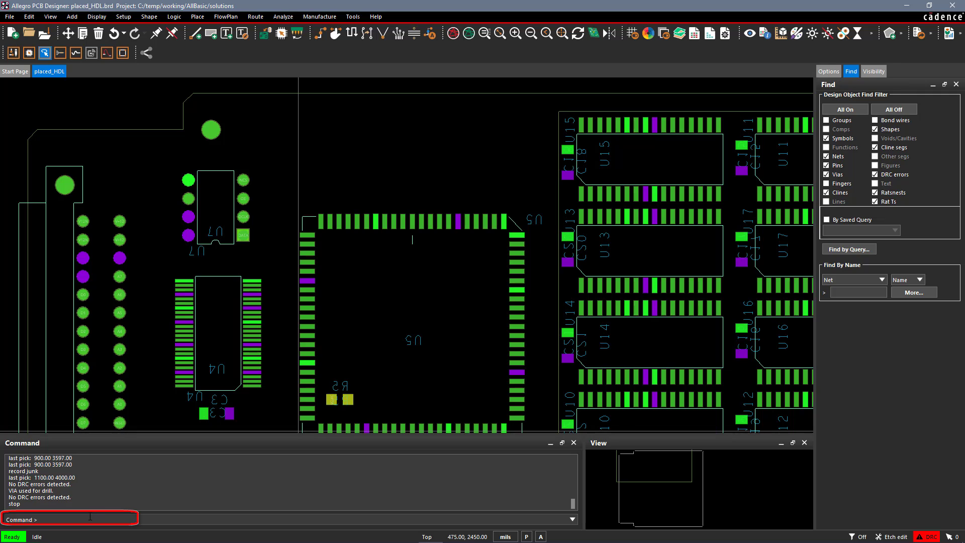
type("funckey v p")
type("op ")
type("bbdrill")
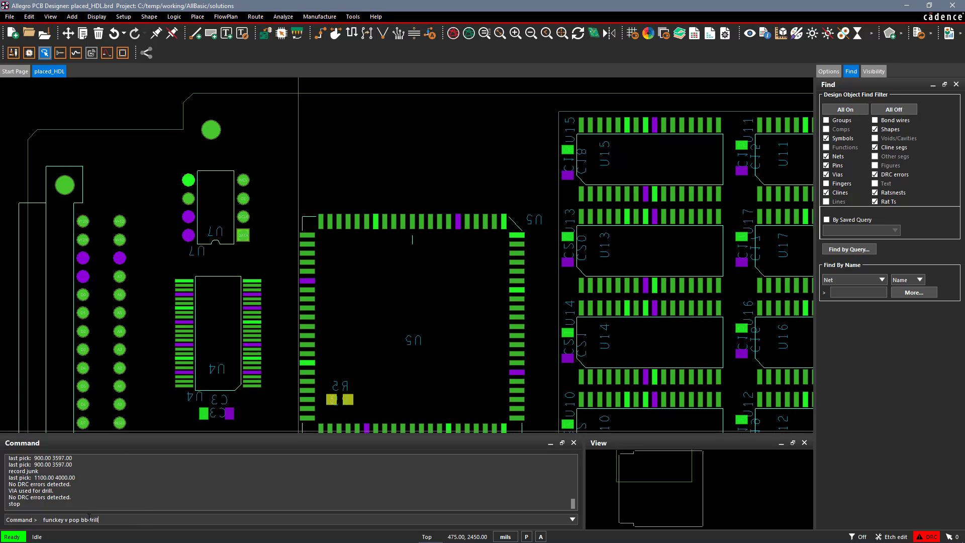
Map function key v to pop bbdrill so it adds a via during routing.
key("Return")
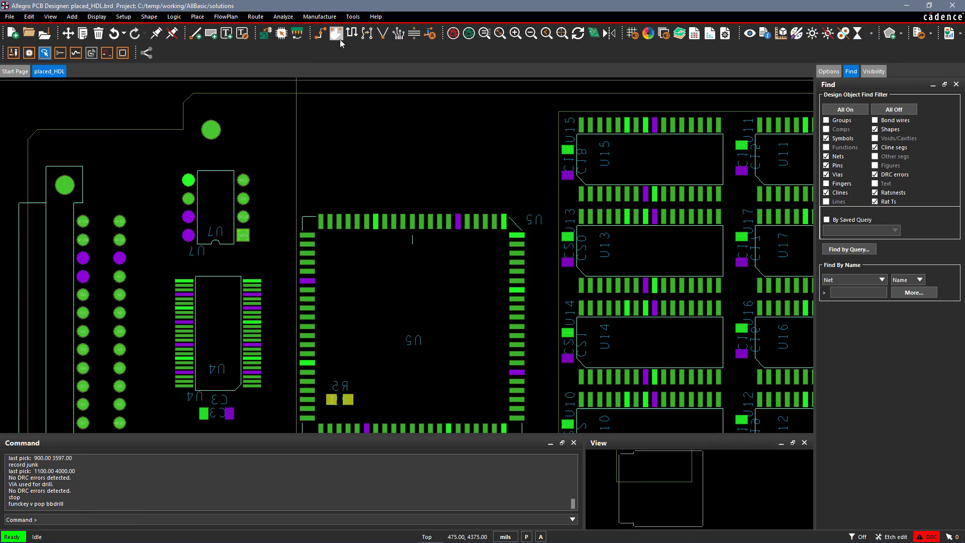
Route a trace up from a U5 pin with Add Connect and drop a via using v.
left_click(321, 34)
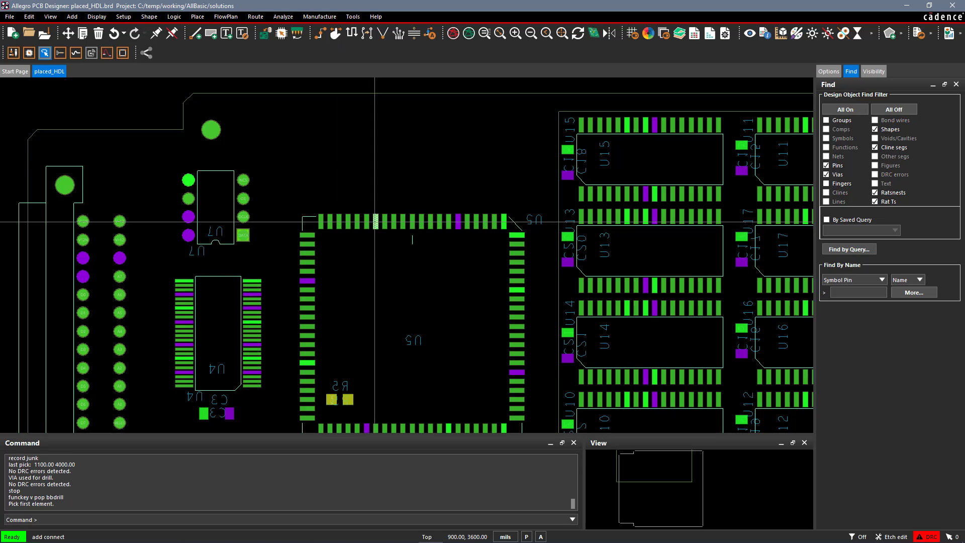
left_click(367, 221)
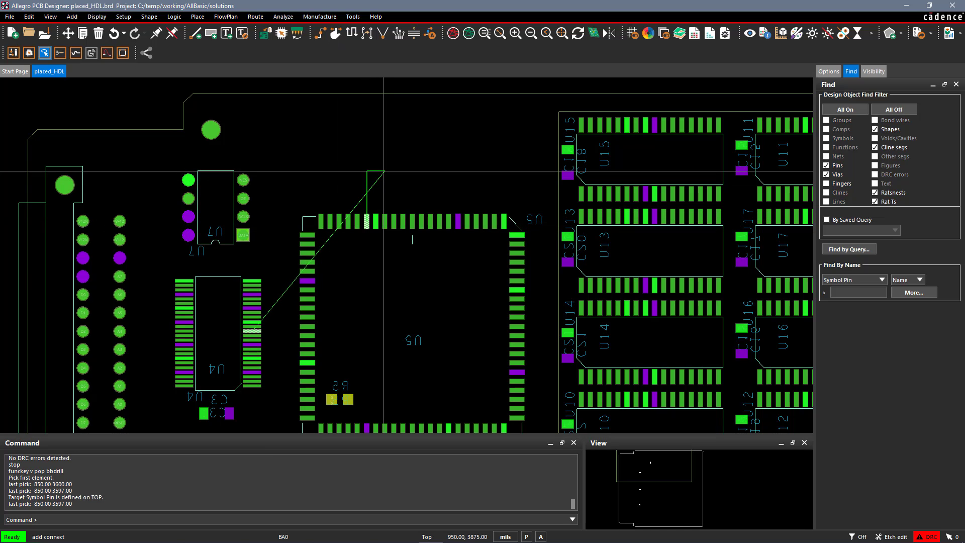
left_click(382, 173)
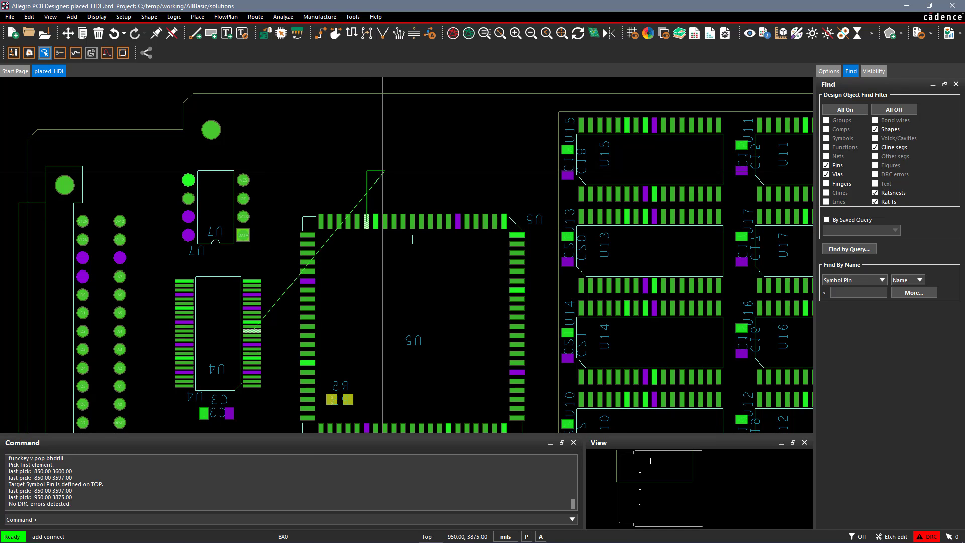
key("v")
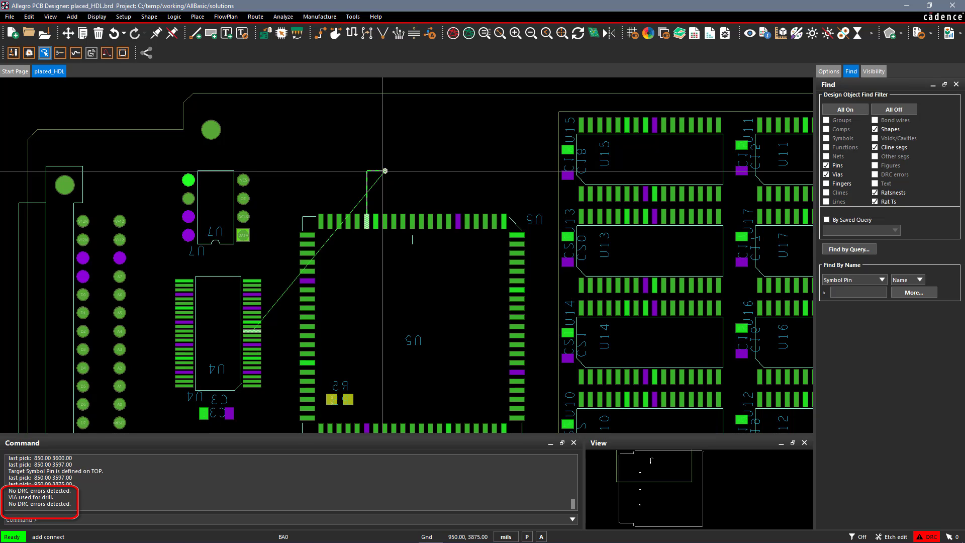
Extend the trace right, add a second via by double-click, and finish with Done.
left_click(443, 195)
double_click(442, 195)
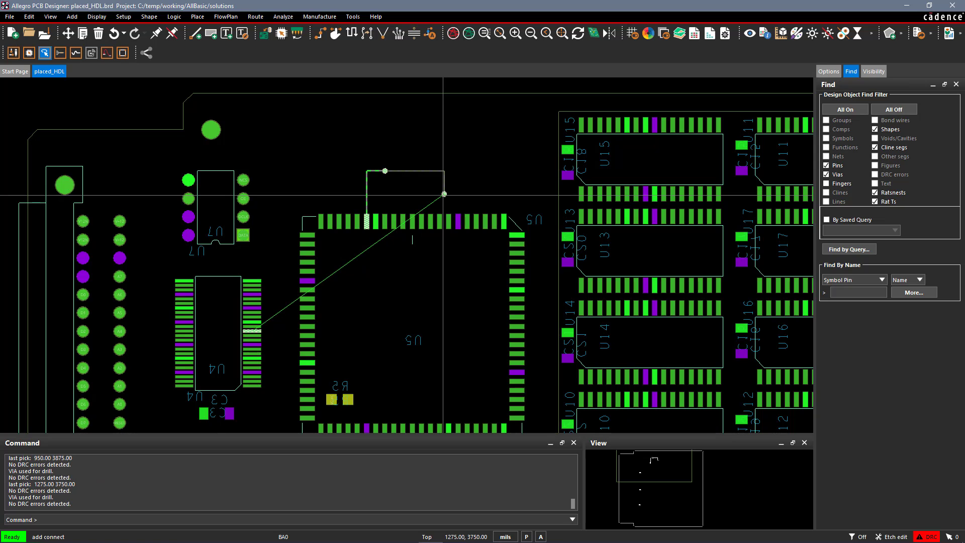
right_click(443, 195)
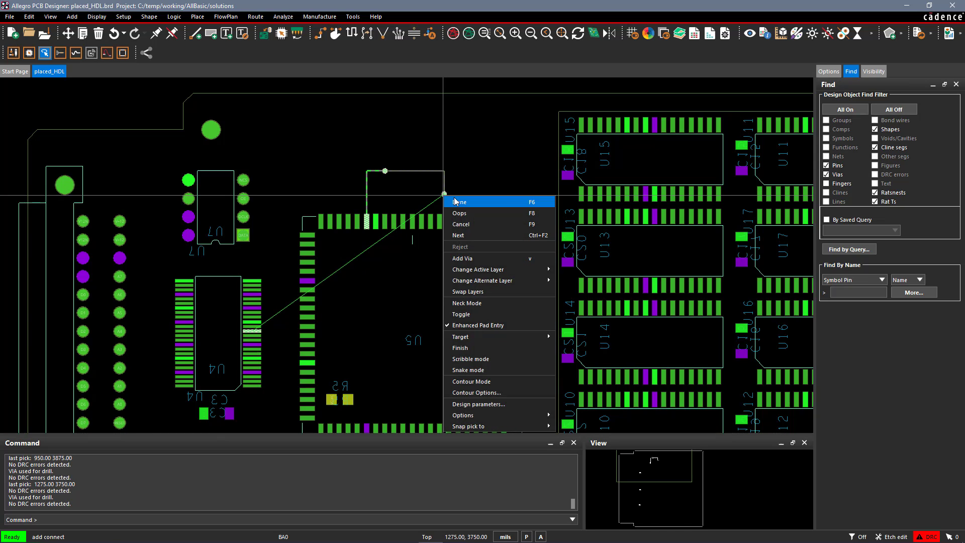
left_click(454, 200)
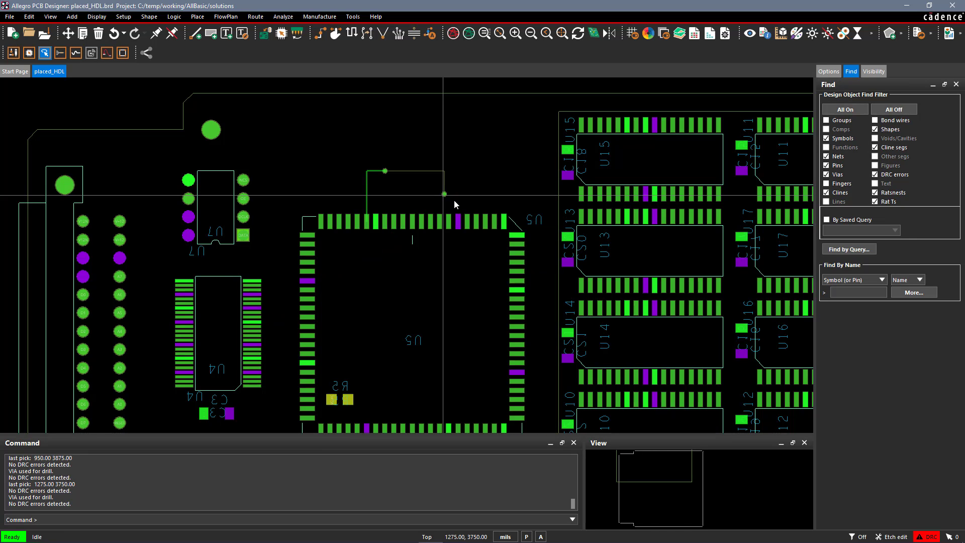